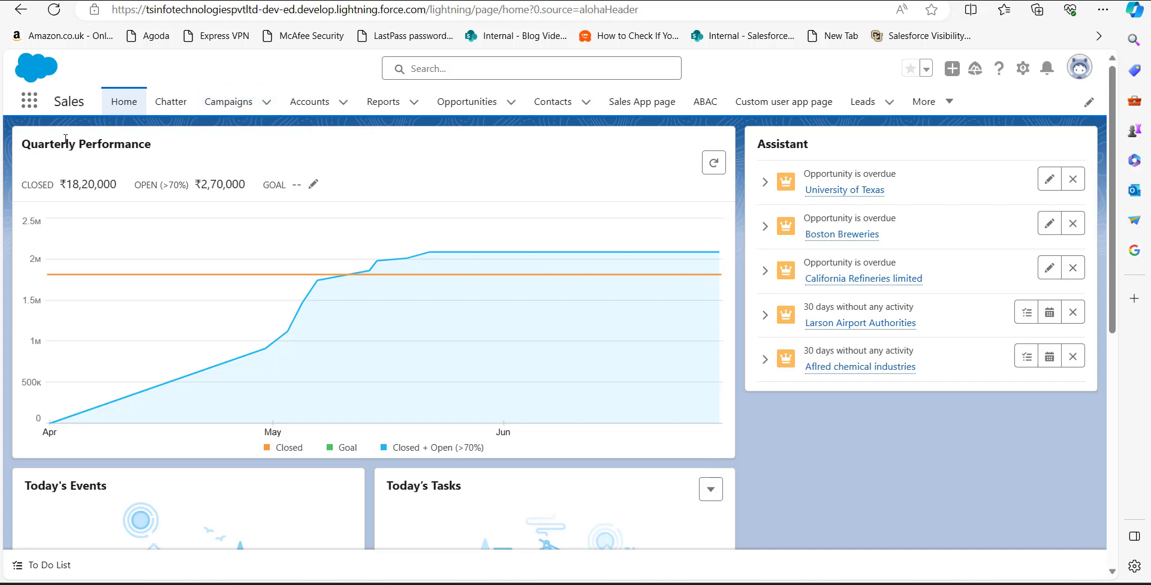
Step: Open the Policies Amendment Meetup campaign via the App Launcher and start a Send List Email to its members
{"action": "left_click", "coordinate": [28, 109]}
{"action": "type", "text": "campaign"}
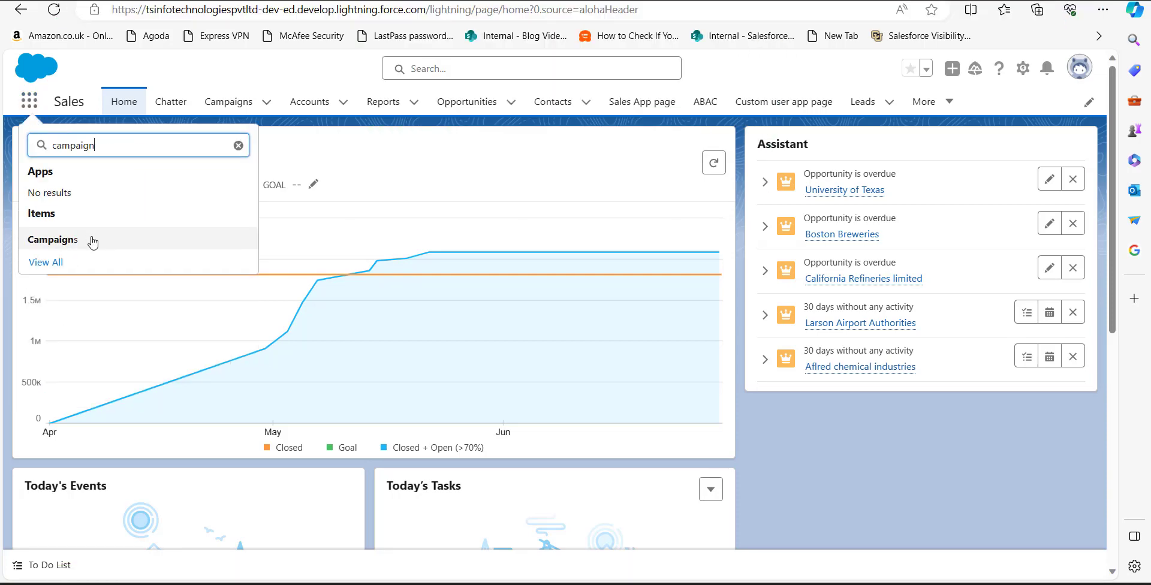
{"action": "left_click", "coordinate": [90, 240]}
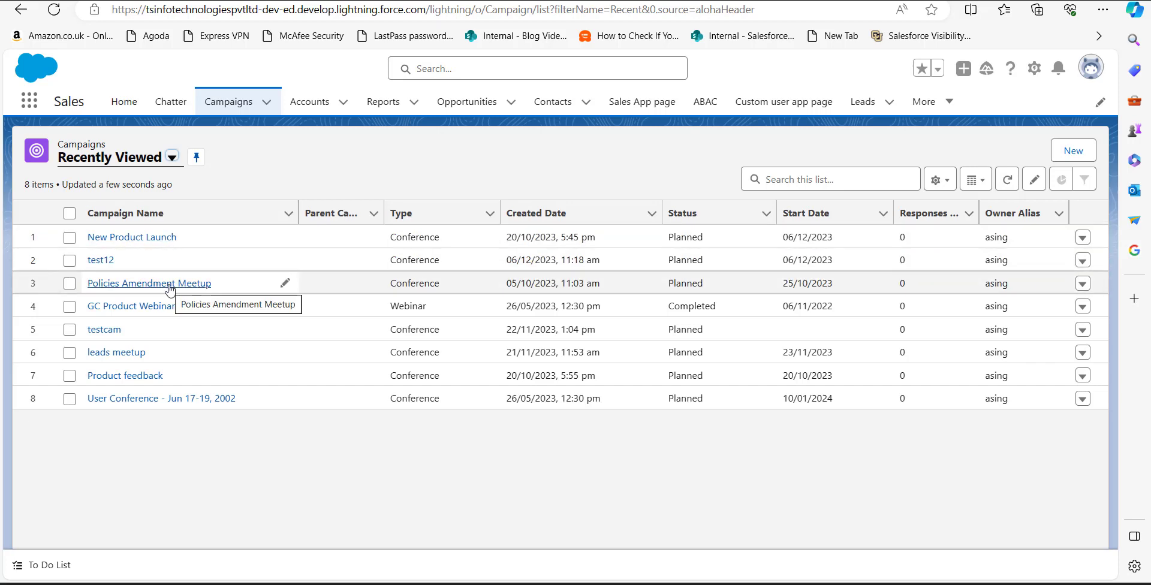
{"action": "left_click", "coordinate": [150, 283]}
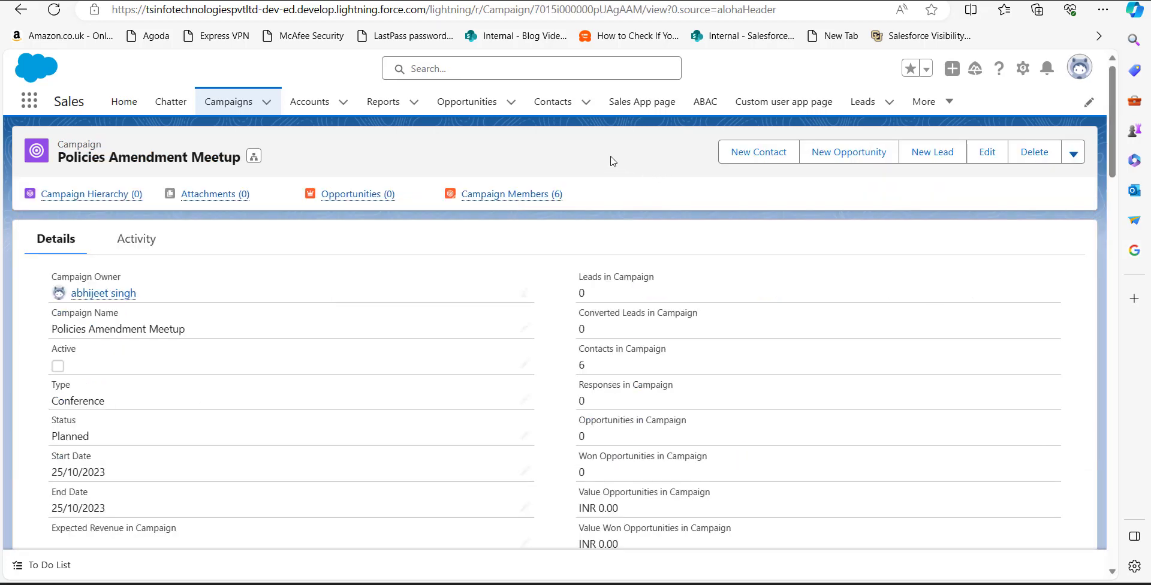
{"action": "left_click", "coordinate": [1074, 155]}
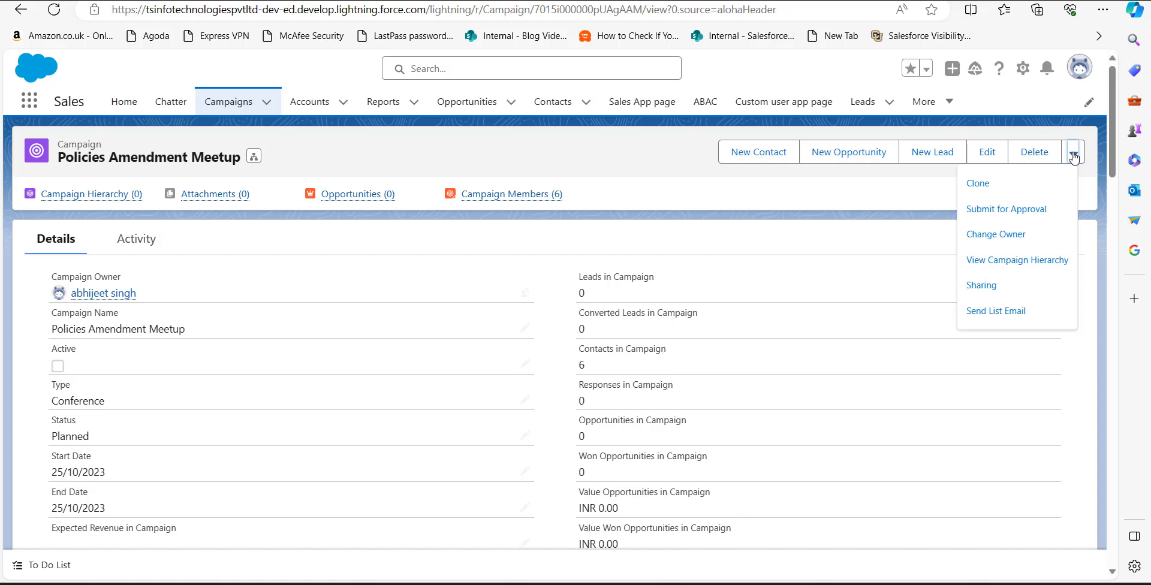
{"action": "left_click", "coordinate": [1029, 311]}
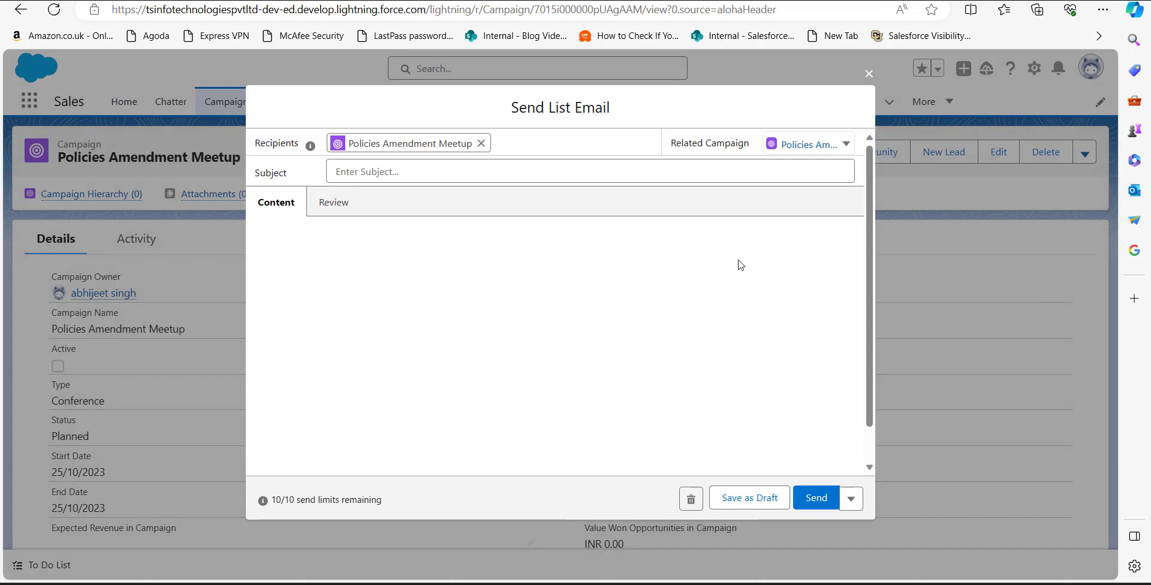
Step: Enter the upcoming-event subject and short notice body without adding an image or link, and save as draft
{"action": "left_click", "coordinate": [397, 172]}
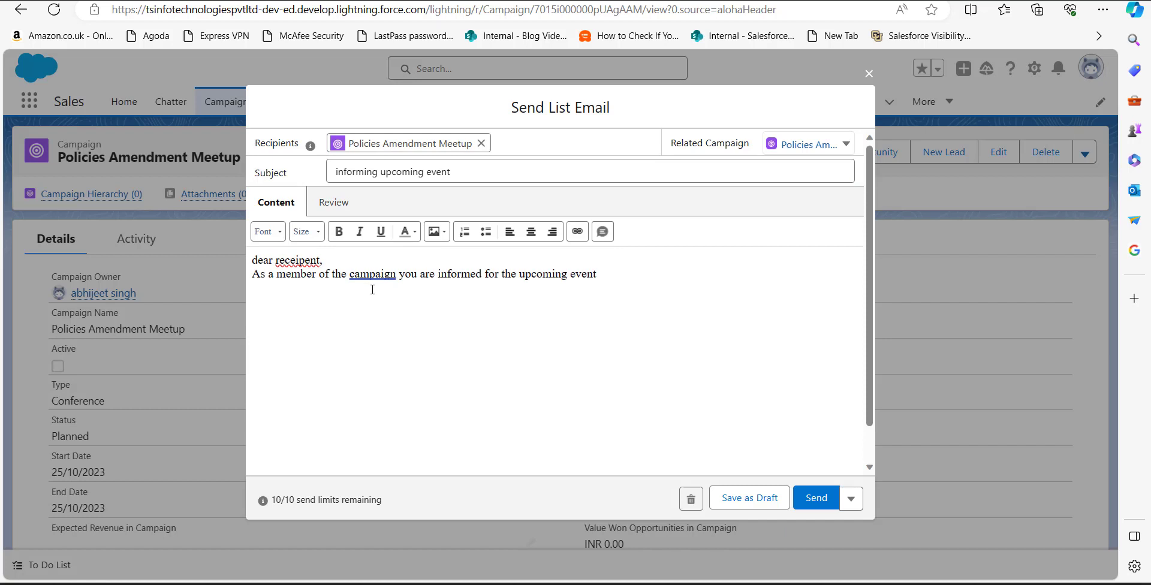
{"action": "left_click", "coordinate": [436, 235]}
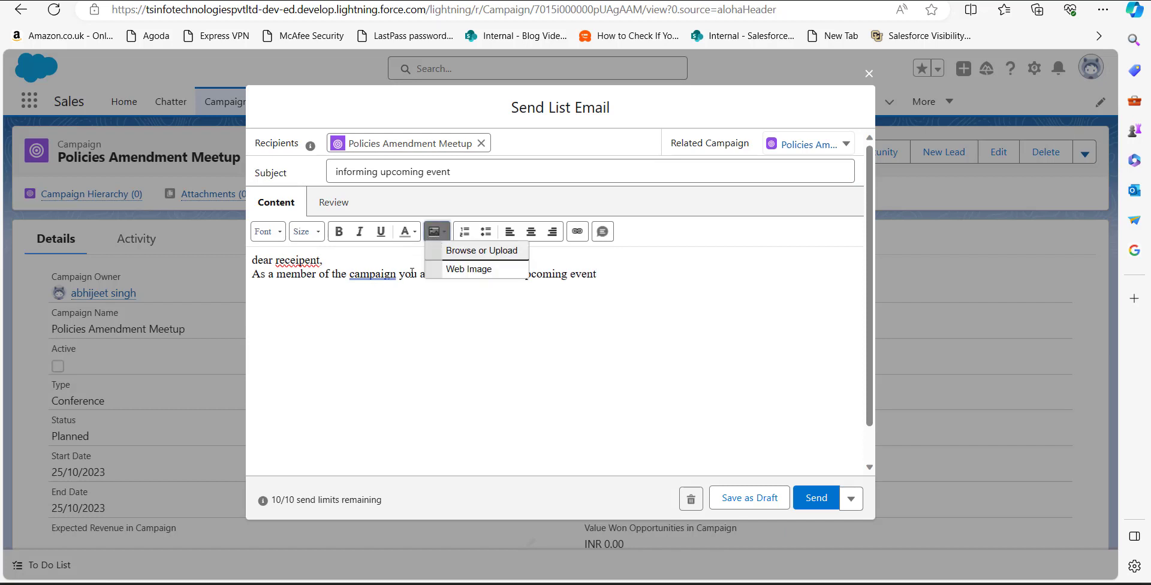
{"action": "left_click", "coordinate": [459, 300]}
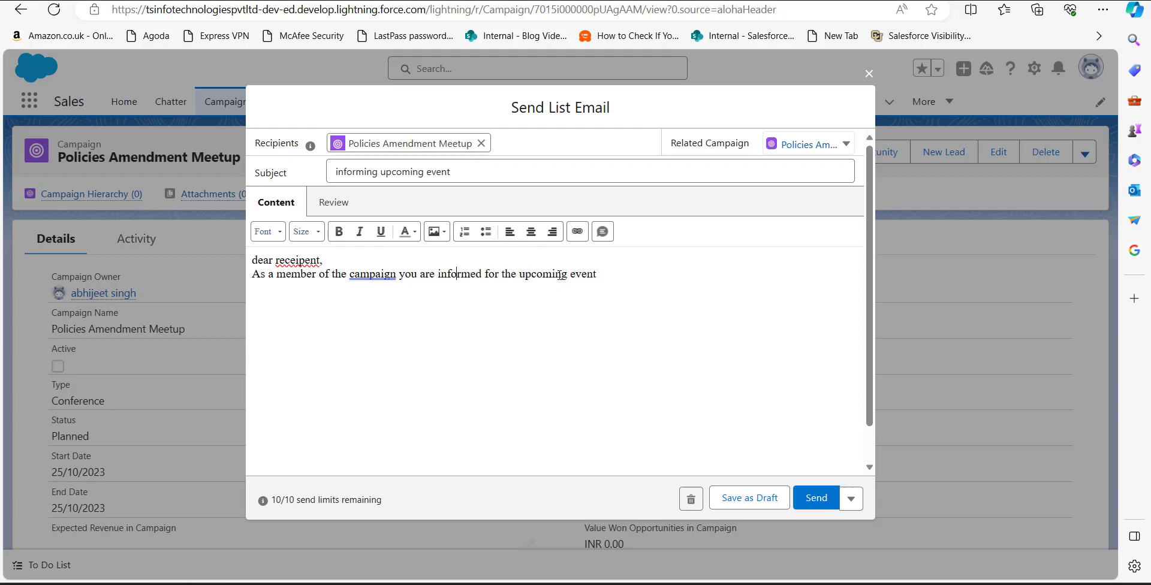
{"action": "left_click", "coordinate": [575, 237]}
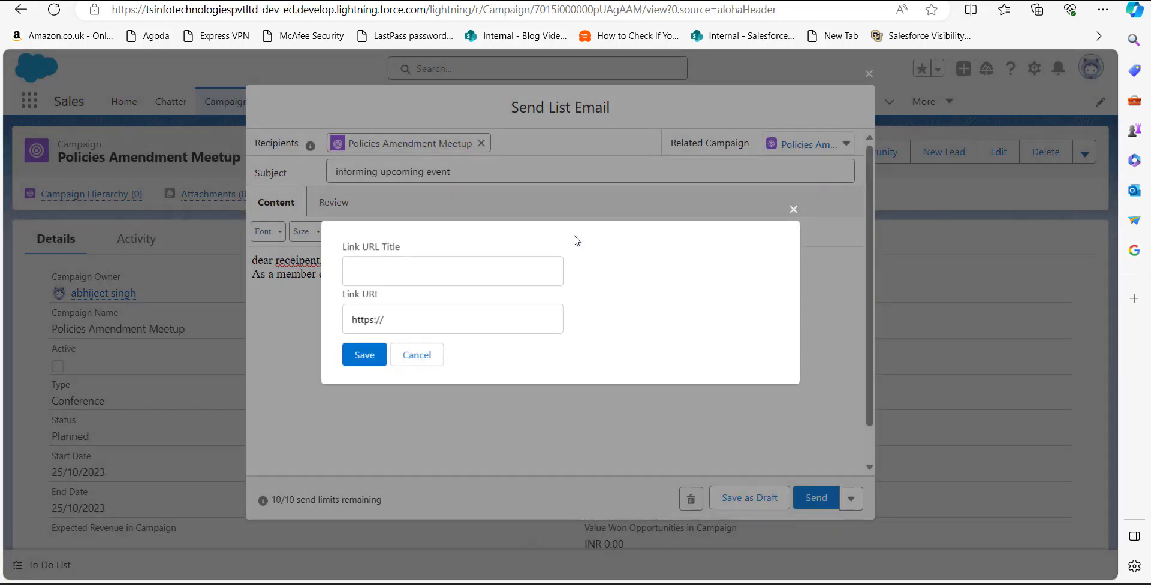
{"action": "key", "text": "Escape"}
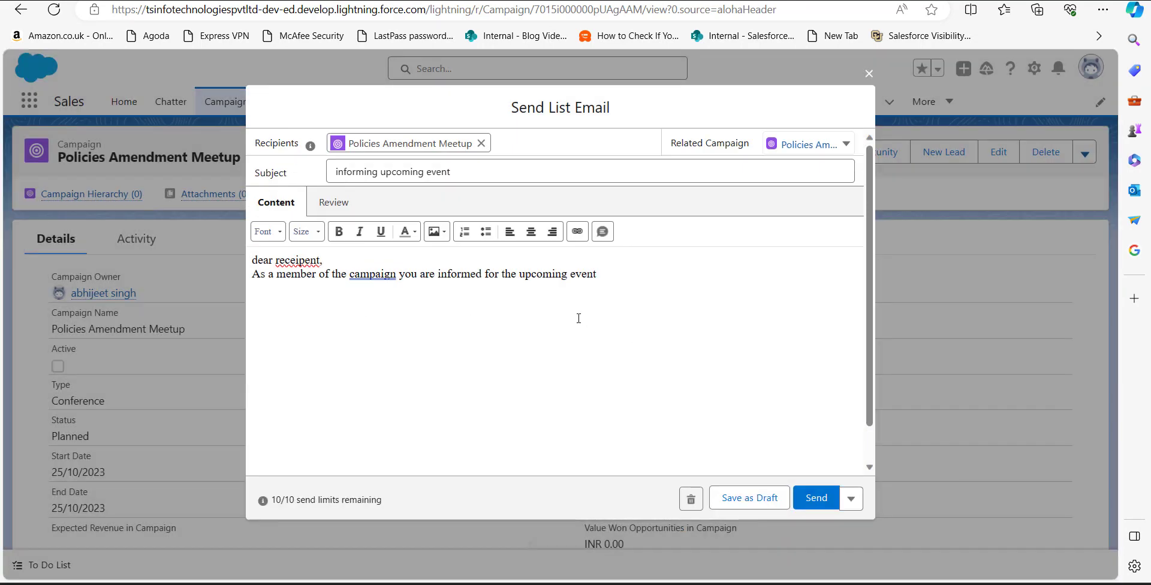
{"action": "left_click", "coordinate": [576, 232]}
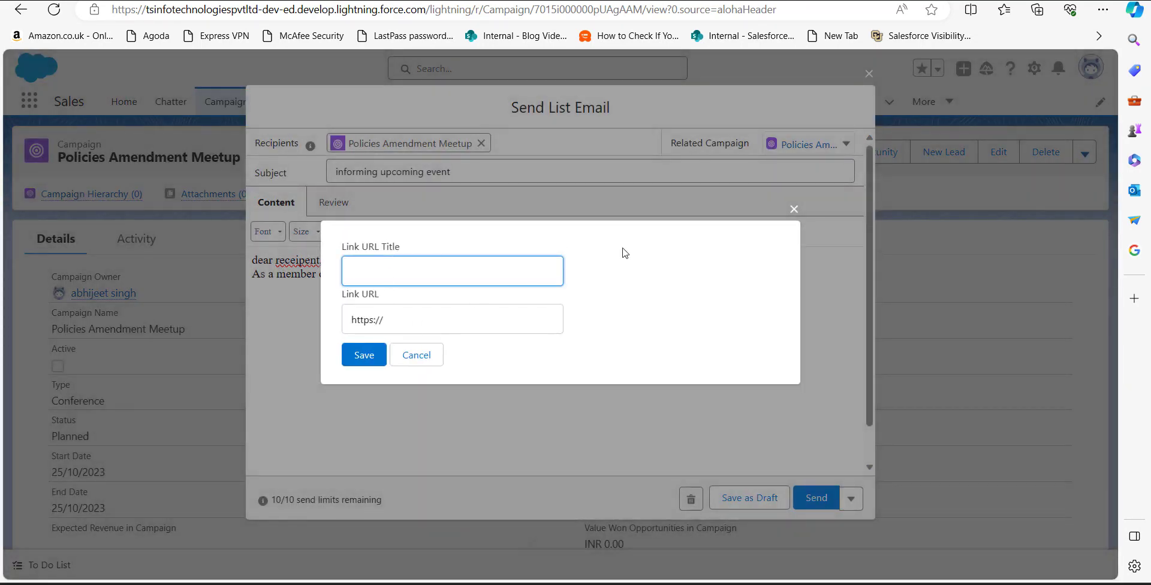
{"action": "left_click", "coordinate": [794, 208]}
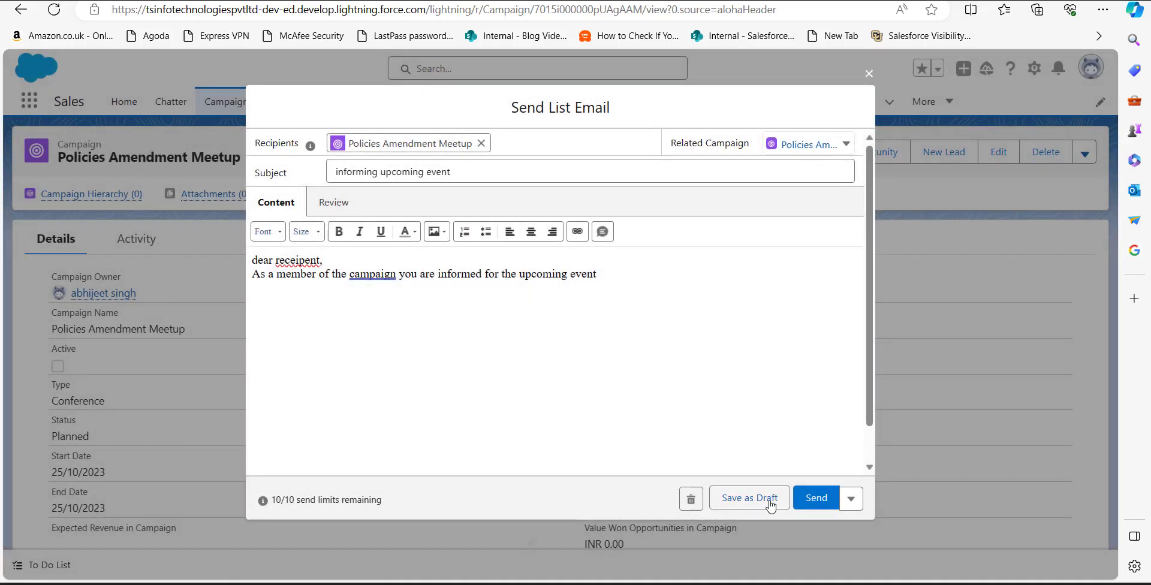
{"action": "left_click", "coordinate": [811, 501]}
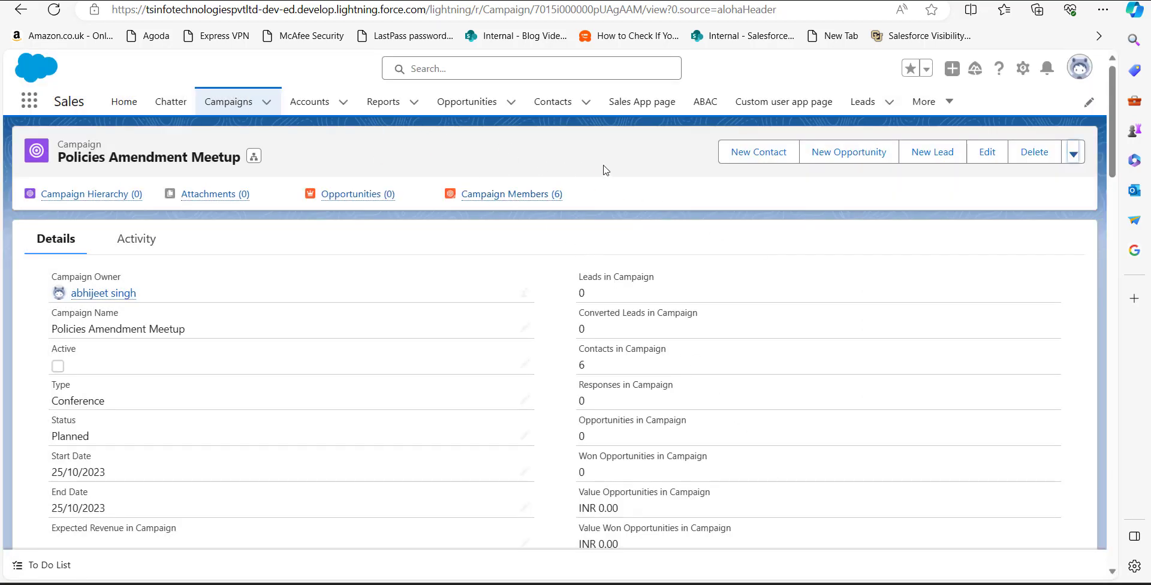
Step: Switch to Salesforce Classic, open the leads meetup campaign, and scroll down to its Activity History
{"action": "left_click", "coordinate": [1080, 77]}
{"action": "left_click", "coordinate": [924, 283]}
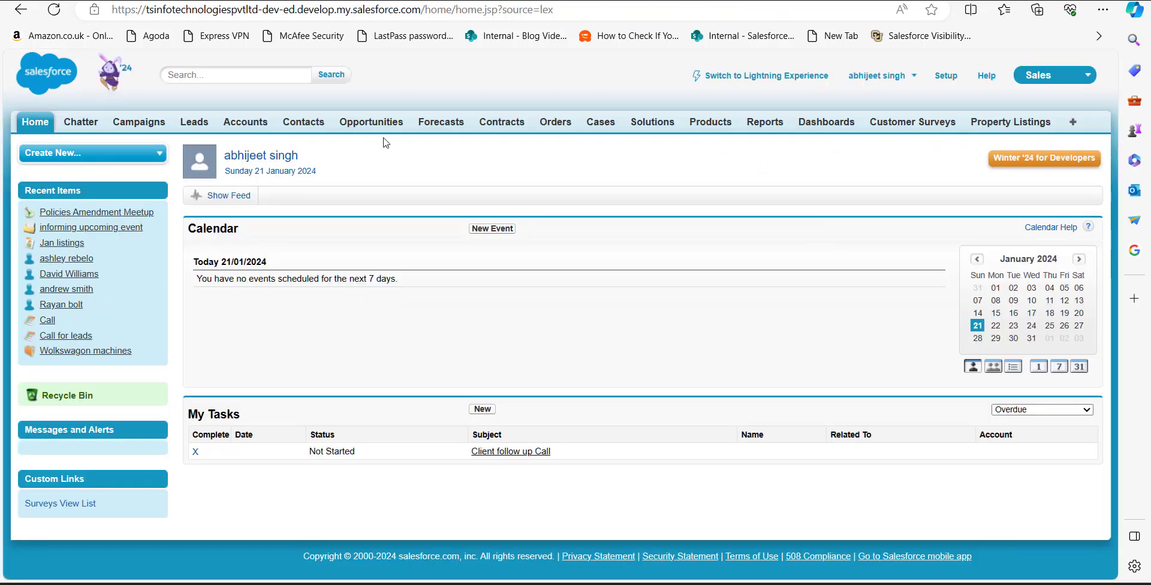
{"action": "left_click", "coordinate": [156, 128]}
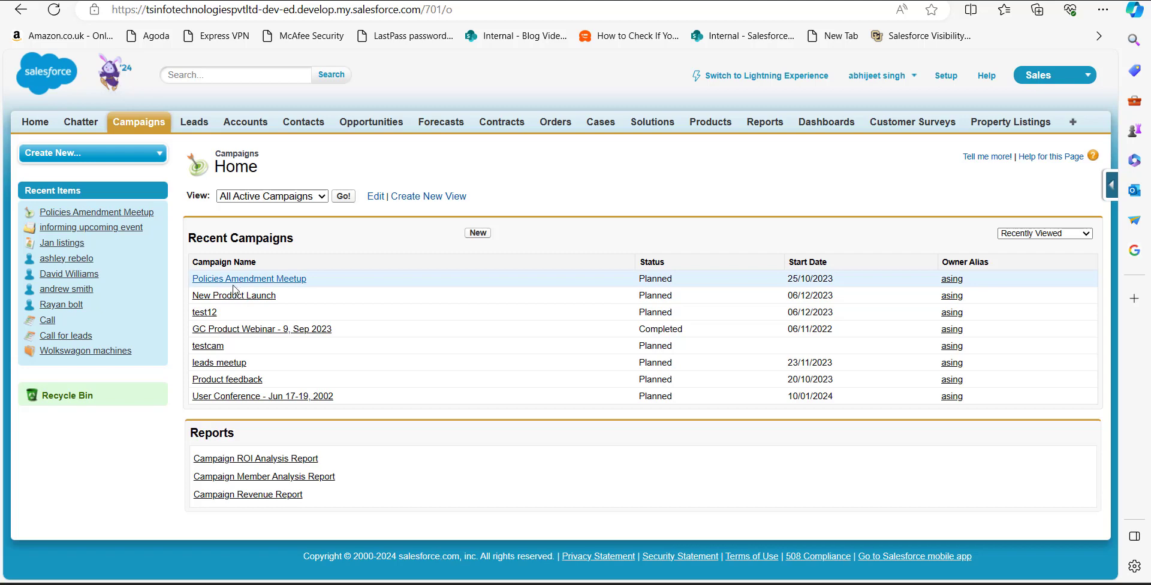
{"action": "left_click", "coordinate": [221, 365]}
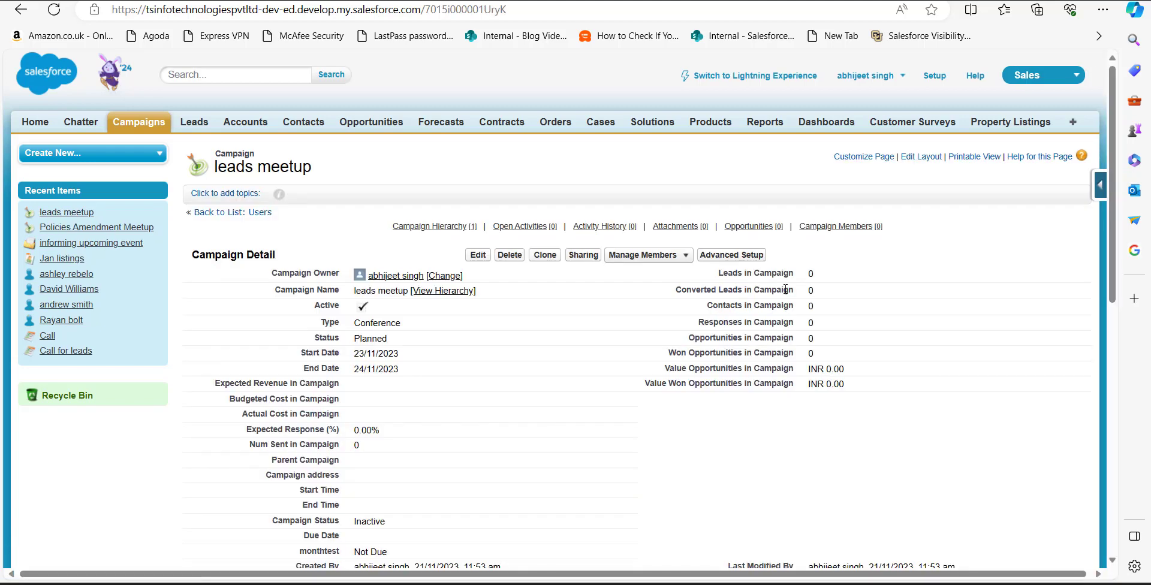
{"action": "scroll", "coordinate": [786, 289], "scroll_direction": "down", "scroll_amount": 4}
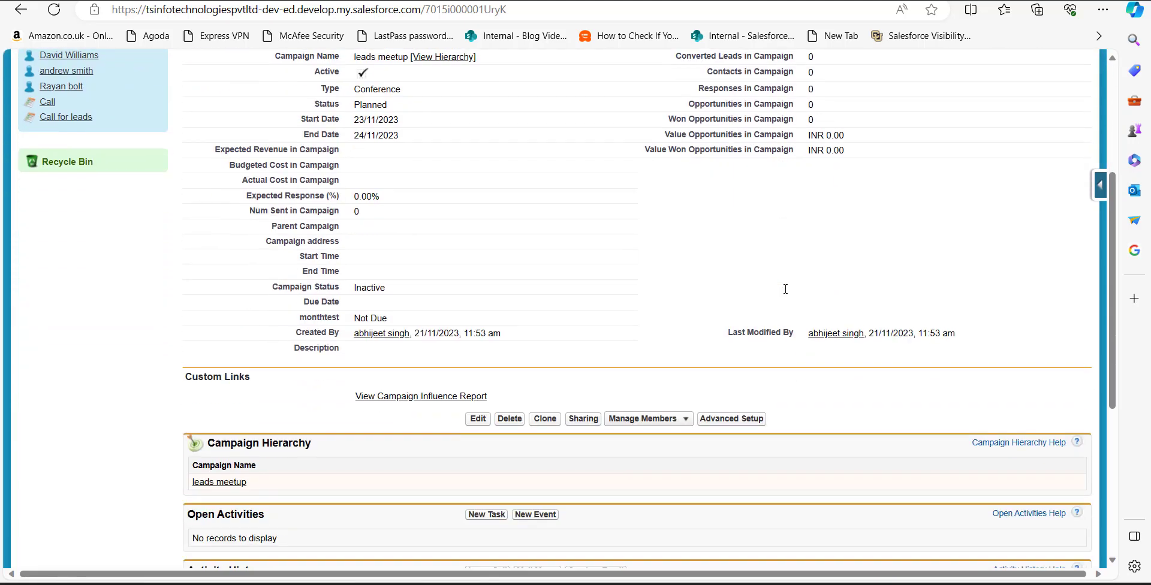
{"action": "scroll", "coordinate": [785, 289], "scroll_direction": "down", "scroll_amount": 1}
{"action": "scroll", "coordinate": [785, 294], "scroll_direction": "down", "scroll_amount": 2}
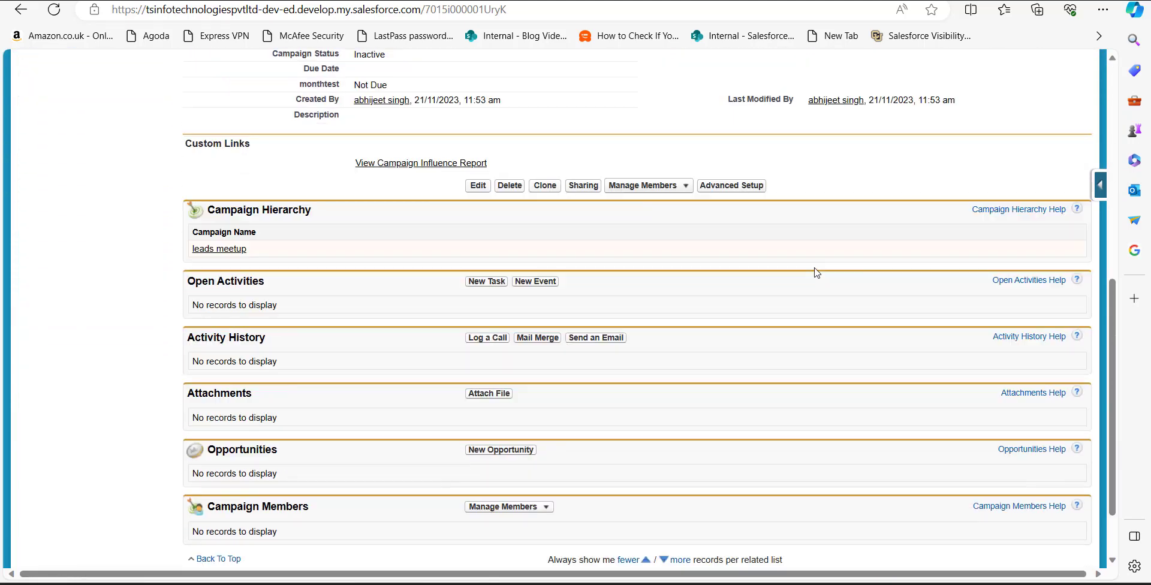
Step: Start a new email from the leads meetup campaign with a looked-up contact as the To recipient
{"action": "left_click", "coordinate": [605, 339]}
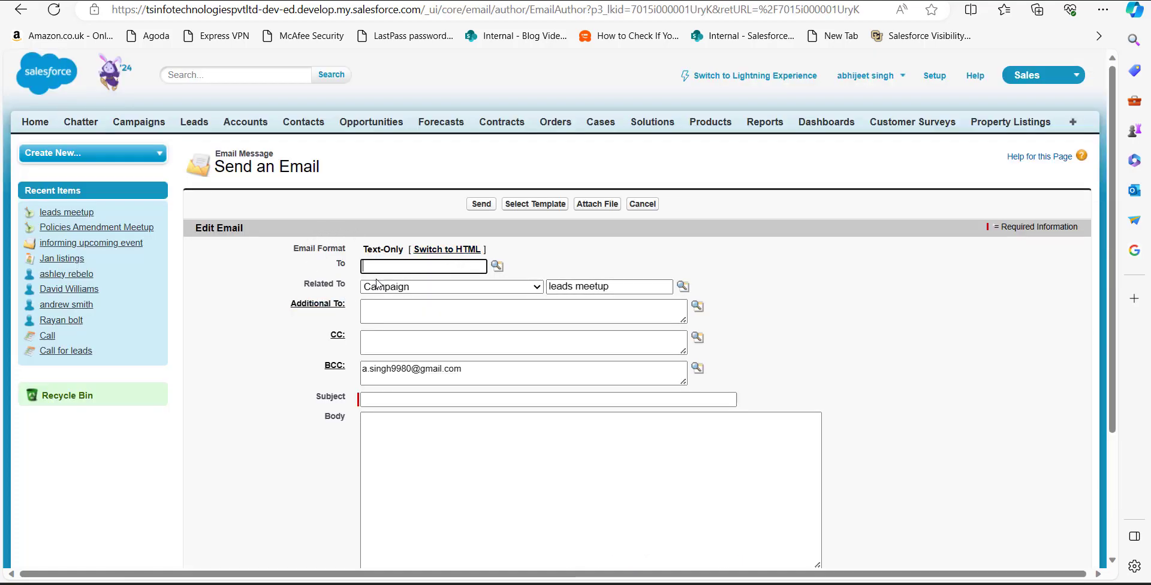
{"action": "left_click", "coordinate": [620, 264]}
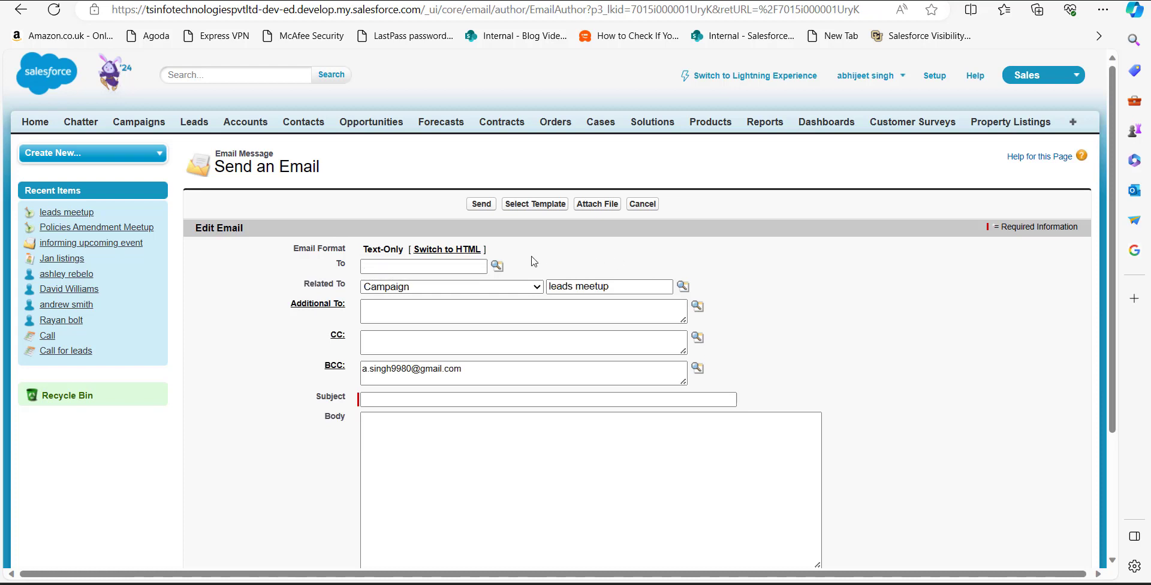
{"action": "left_click", "coordinate": [497, 266]}
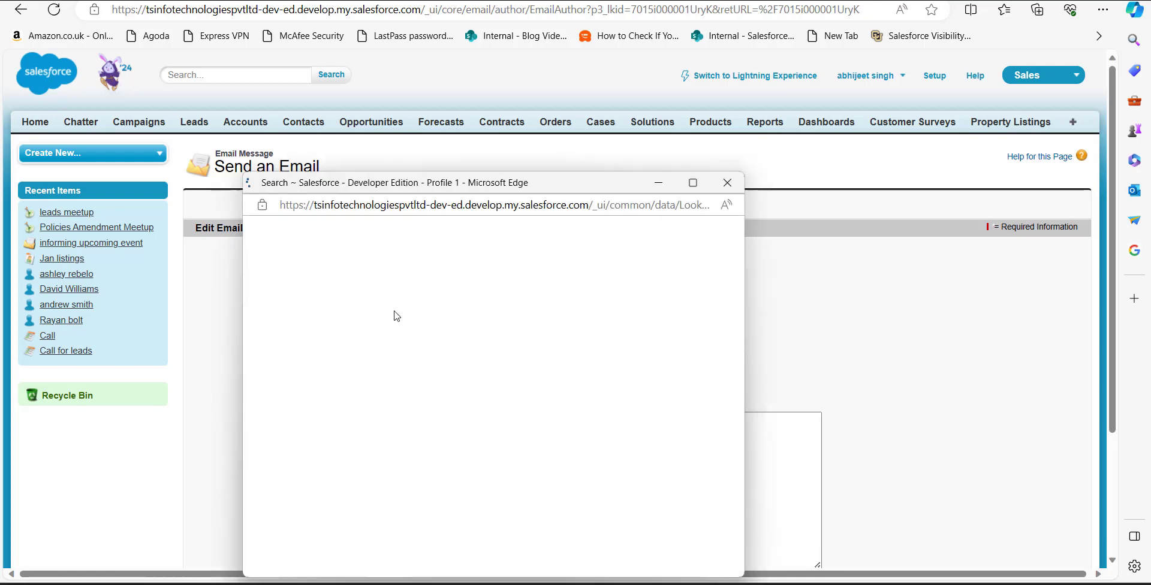
{"action": "left_click", "coordinate": [281, 309]}
Step: Add co-workers as Additional To, Integration User as CC, and another co-worker as BCC
{"action": "left_click", "coordinate": [460, 313]}
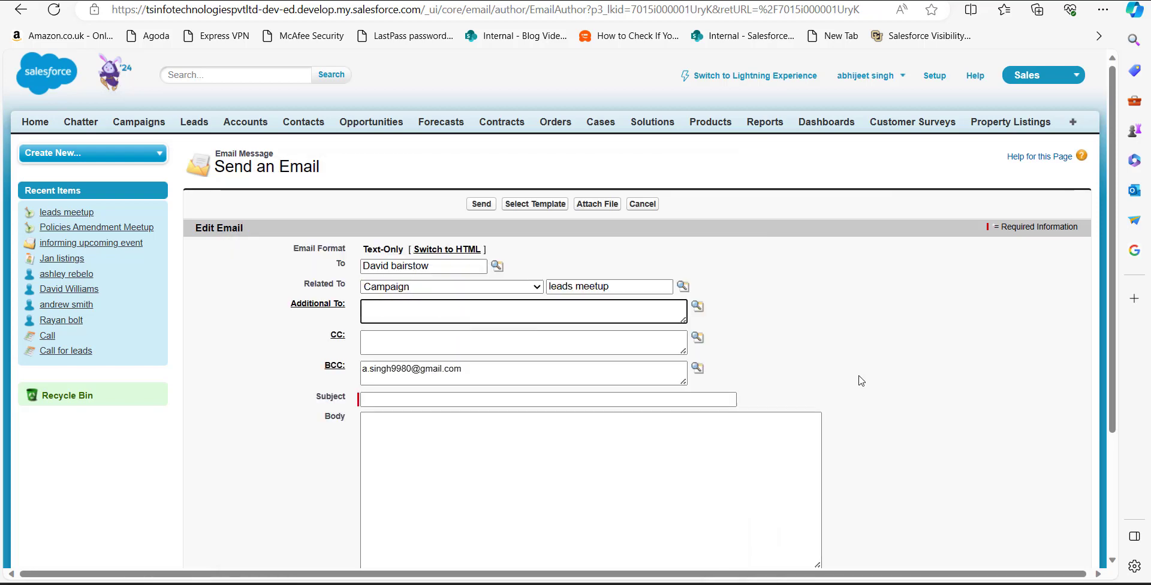
{"action": "left_click", "coordinate": [700, 311]}
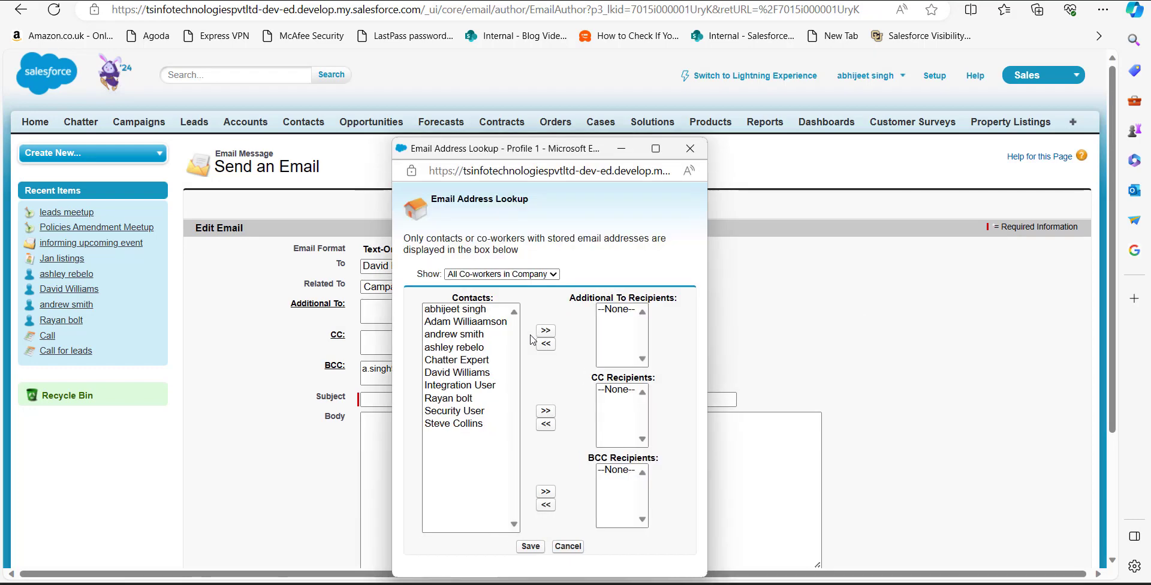
{"action": "left_click", "coordinate": [453, 347]}
{"action": "left_click", "coordinate": [546, 330]}
{"action": "left_click", "coordinate": [460, 385]}
{"action": "left_click", "coordinate": [546, 411]}
{"action": "left_click", "coordinate": [448, 398]}
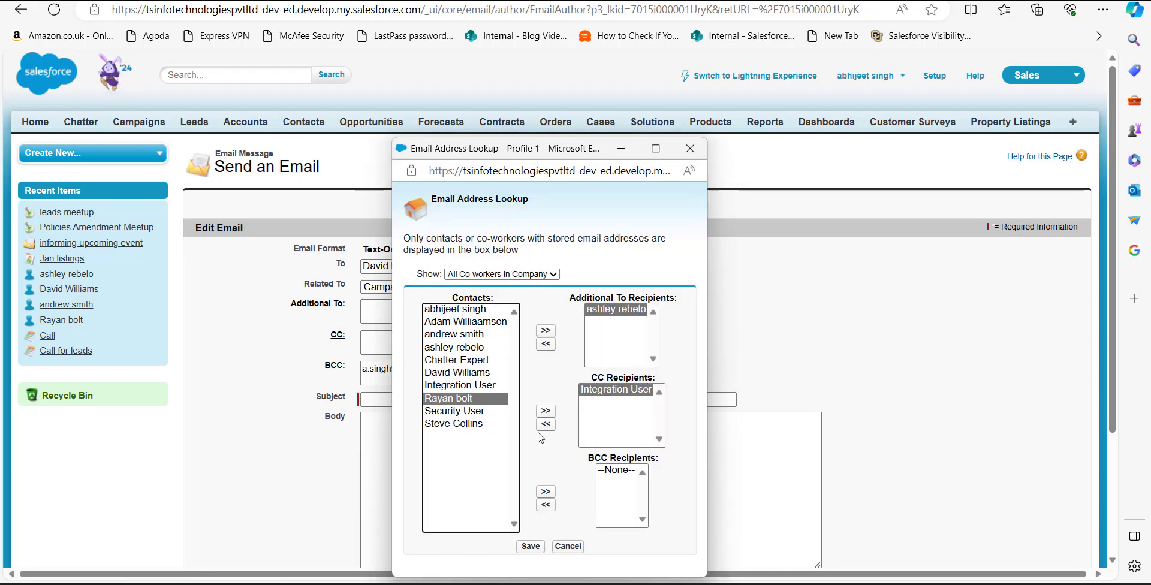
{"action": "left_click", "coordinate": [546, 492]}
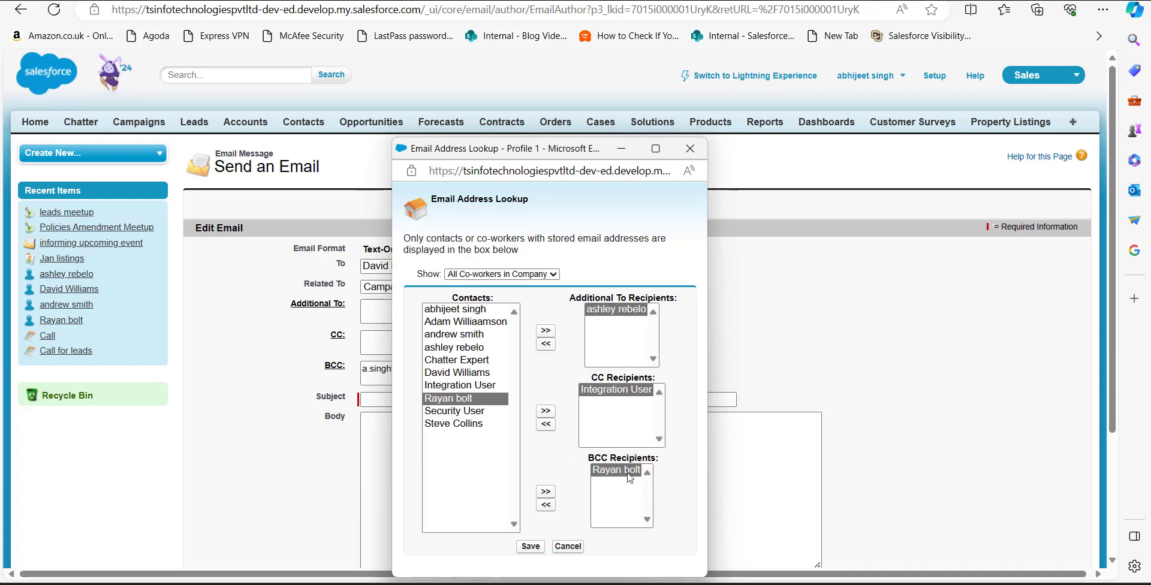
{"action": "left_click", "coordinate": [524, 547]}
{"action": "left_click", "coordinate": [594, 400]}
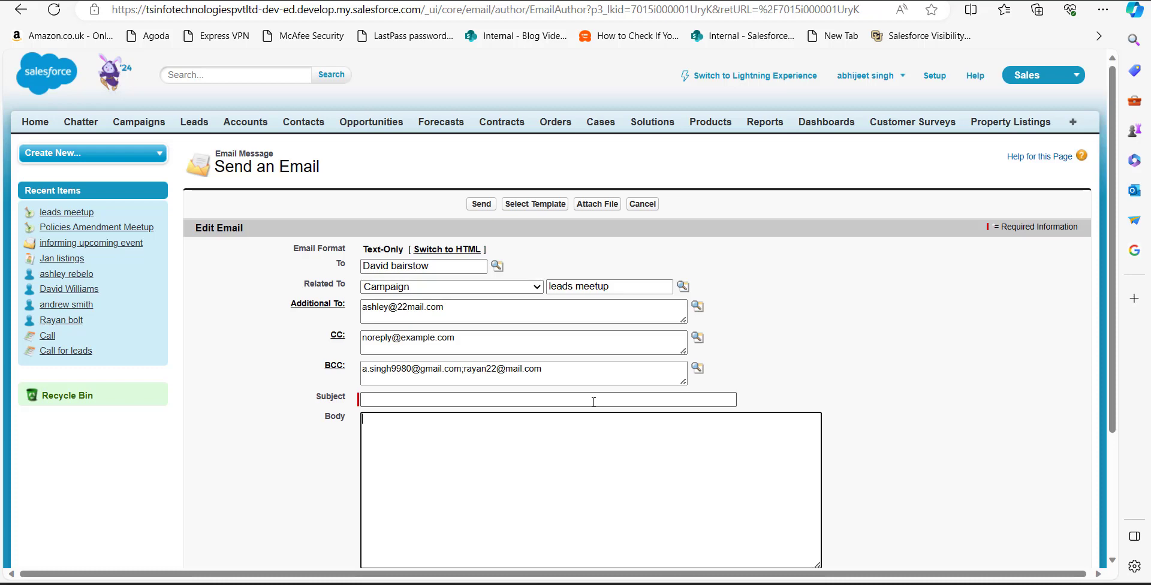
Step: Give the email subject 'Product launch in meetup', paste the product launch invitation as body, and send it
{"action": "type", "text": "Product launch in meetup"}
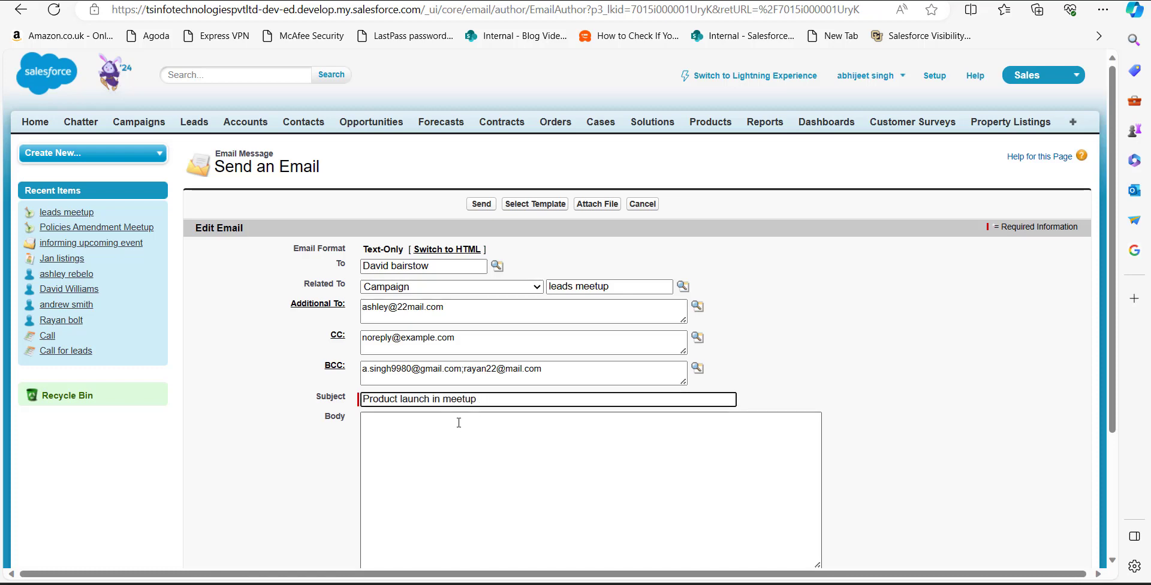
{"action": "left_click", "coordinate": [432, 440]}
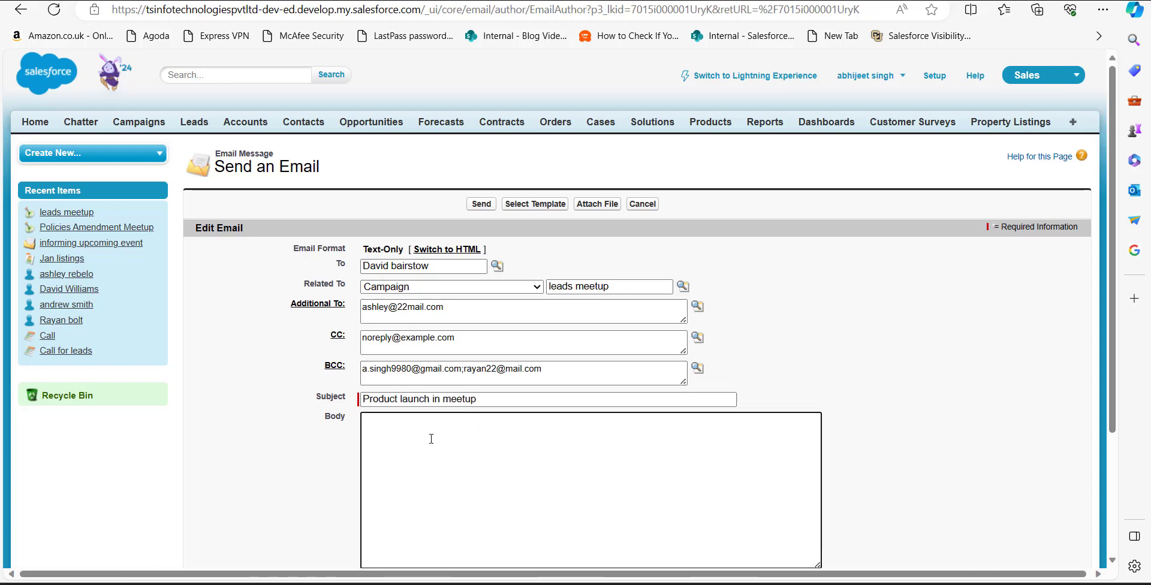
{"action": "scroll", "coordinate": [431, 439], "scroll_direction": "down", "scroll_amount": 2}
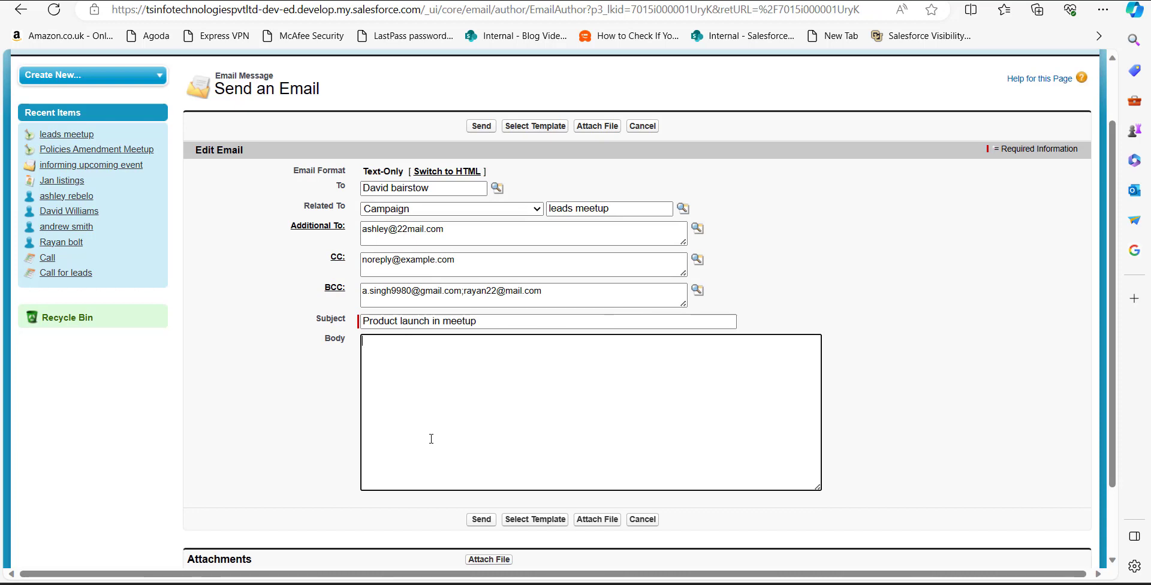
{"action": "type", "text": "campaign members are invited to the product launch."}
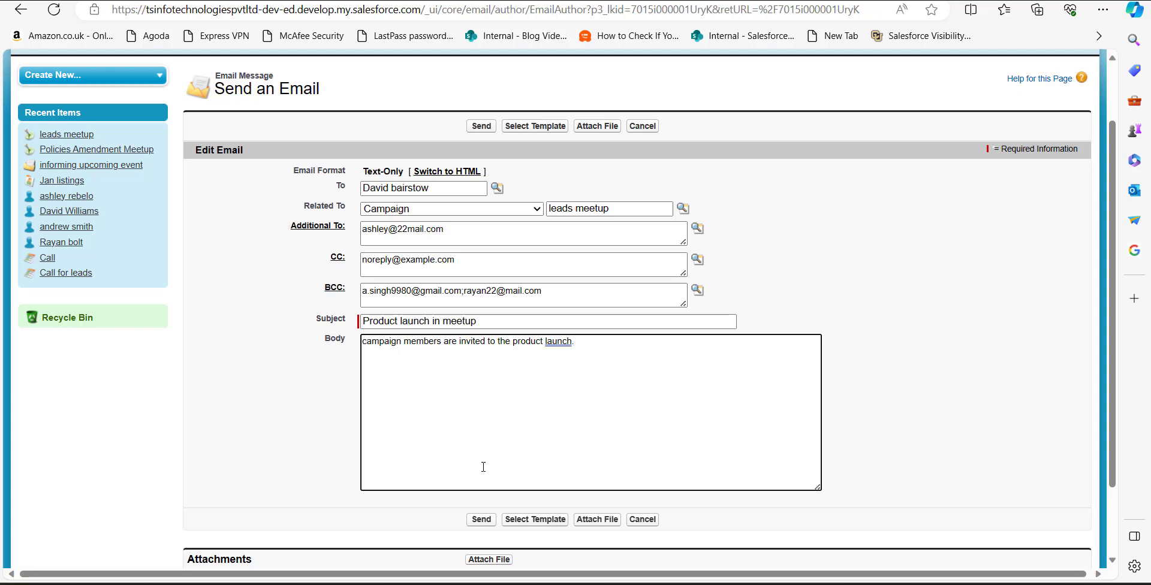
{"action": "scroll", "coordinate": [484, 467], "scroll_direction": "down", "scroll_amount": 2}
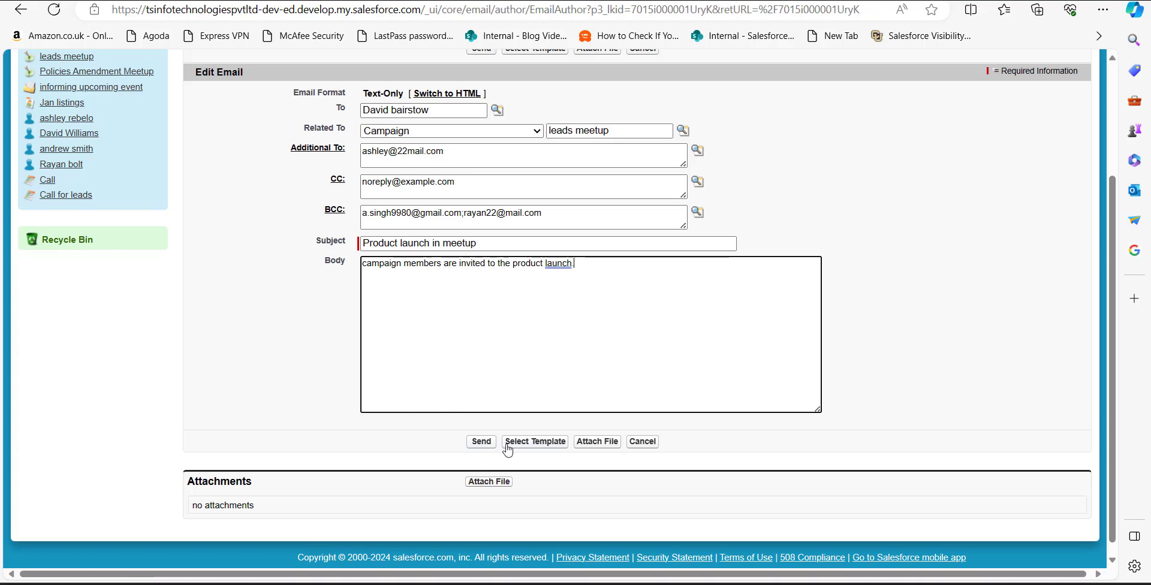
{"action": "left_click", "coordinate": [483, 446]}
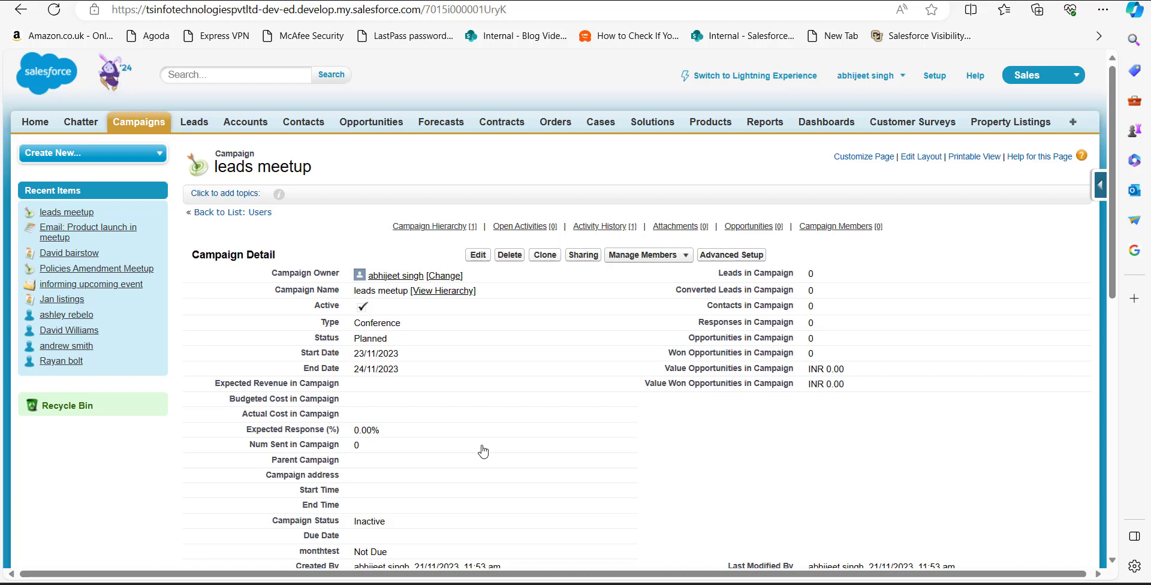
Step: Scroll down to see the completed Email: Product launch in meetup task in Activity History
{"action": "scroll", "coordinate": [359, 351], "scroll_direction": "down", "scroll_amount": 10}
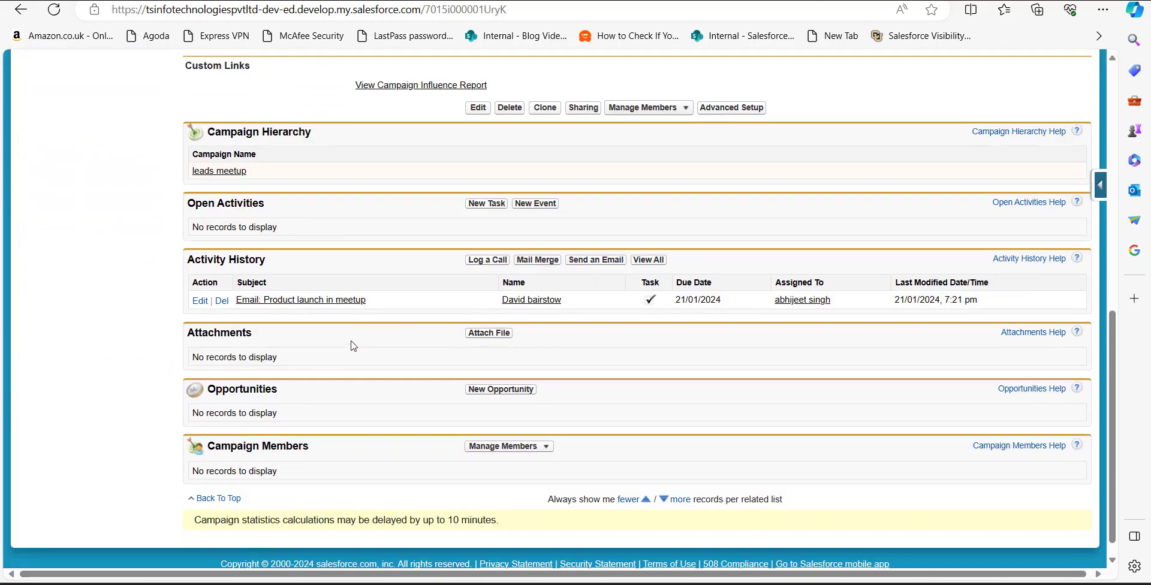